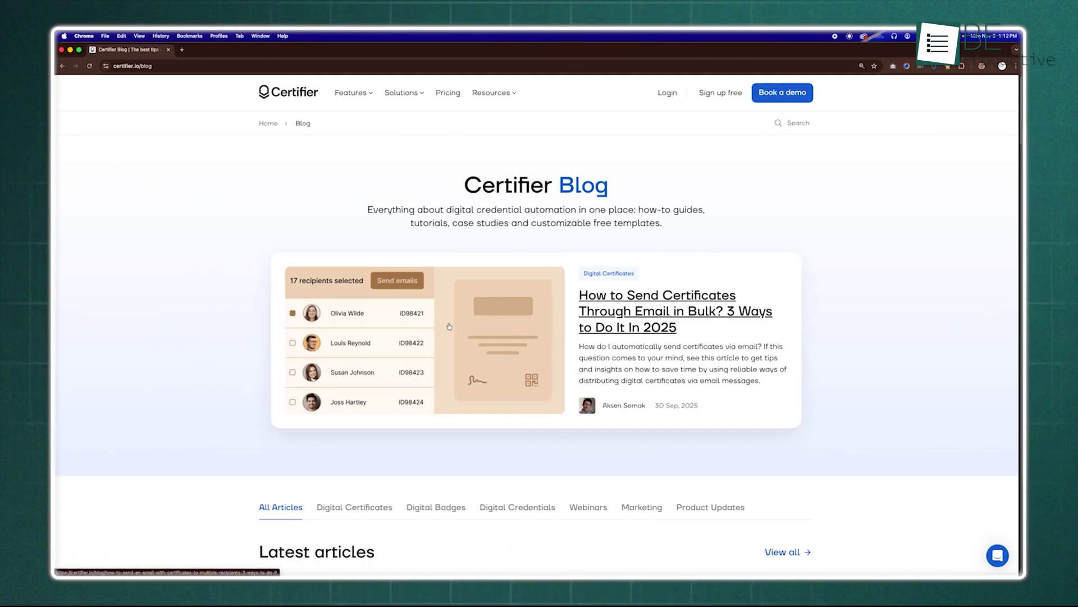
Step: Scroll the Certifier blog past Latest articles to the pagination and Editor's pick
{"action": "scroll", "coordinate": [449, 326], "scroll_direction": "down", "scroll_amount": 15}
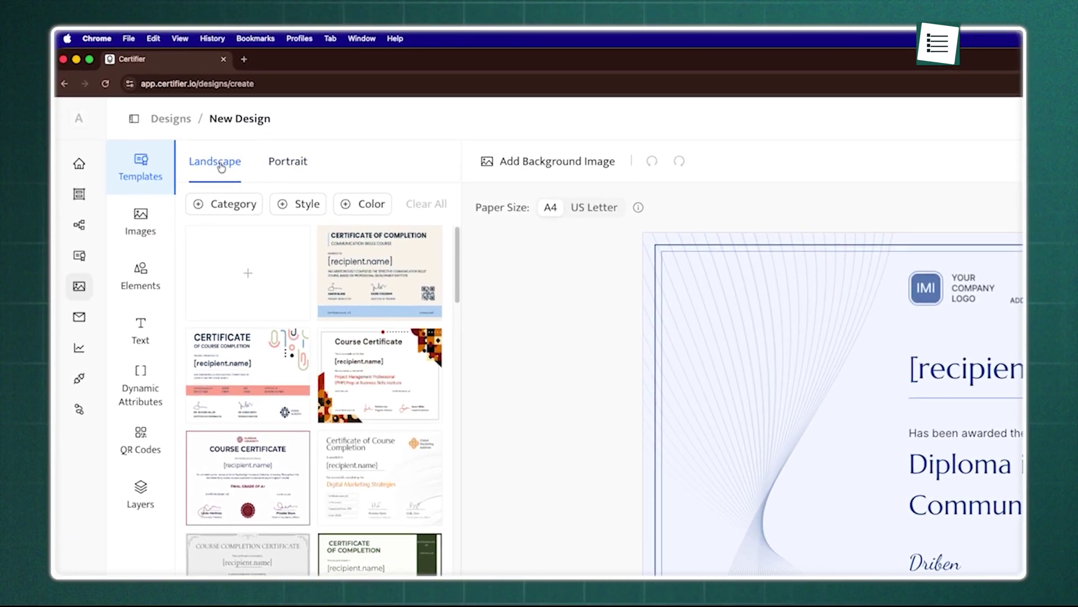
Step: Preview portrait templates, return to landscape, and place a verification-page QR code on the certificate
{"action": "left_click", "coordinate": [279, 163]}
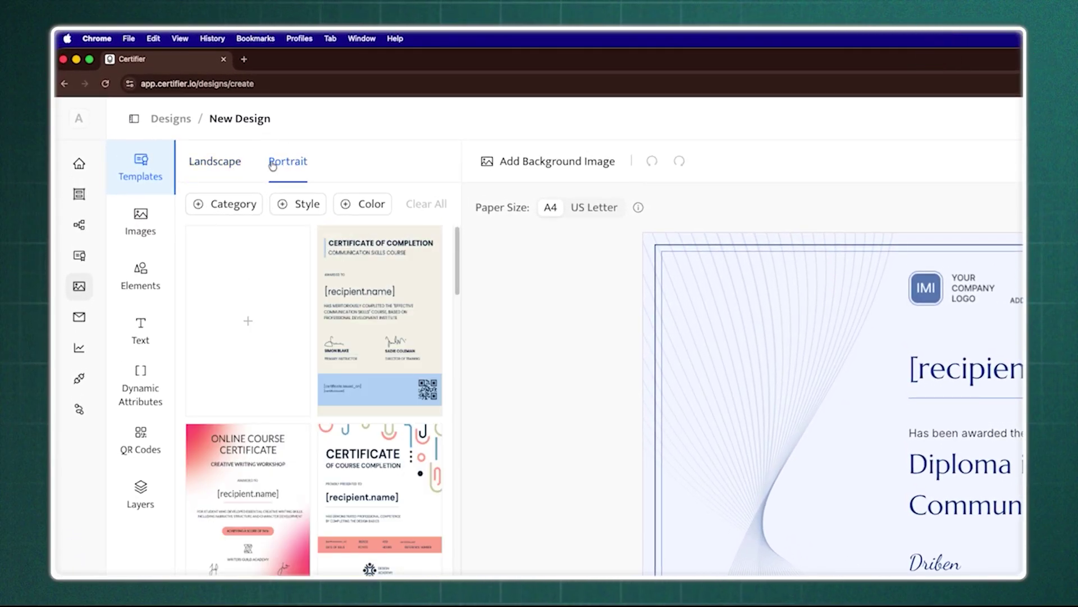
{"action": "left_click", "coordinate": [217, 164]}
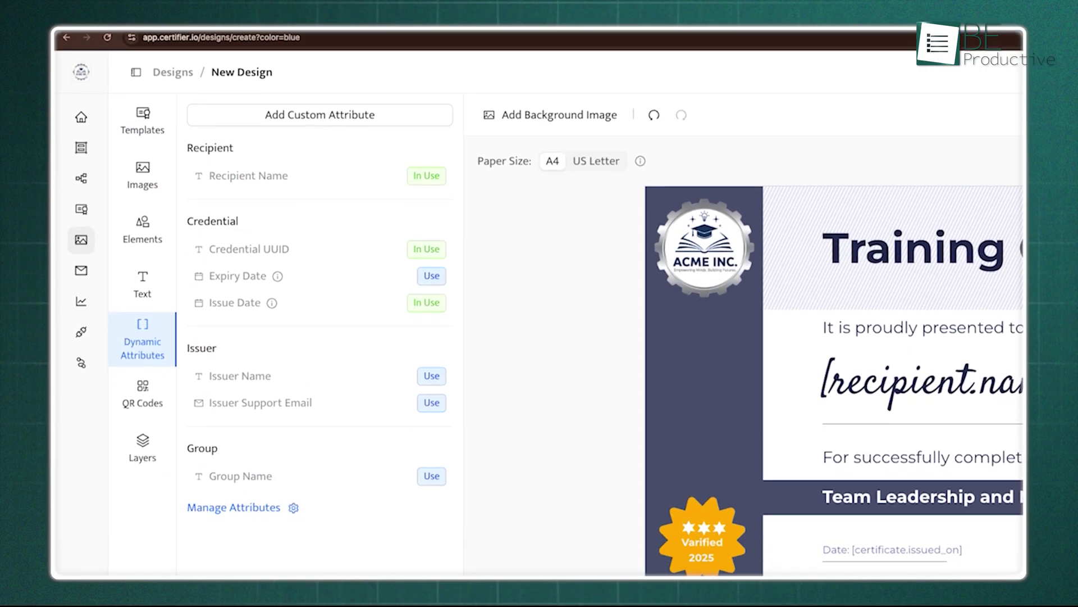
{"action": "left_click", "coordinate": [142, 393]}
{"action": "left_click", "coordinate": [262, 127]}
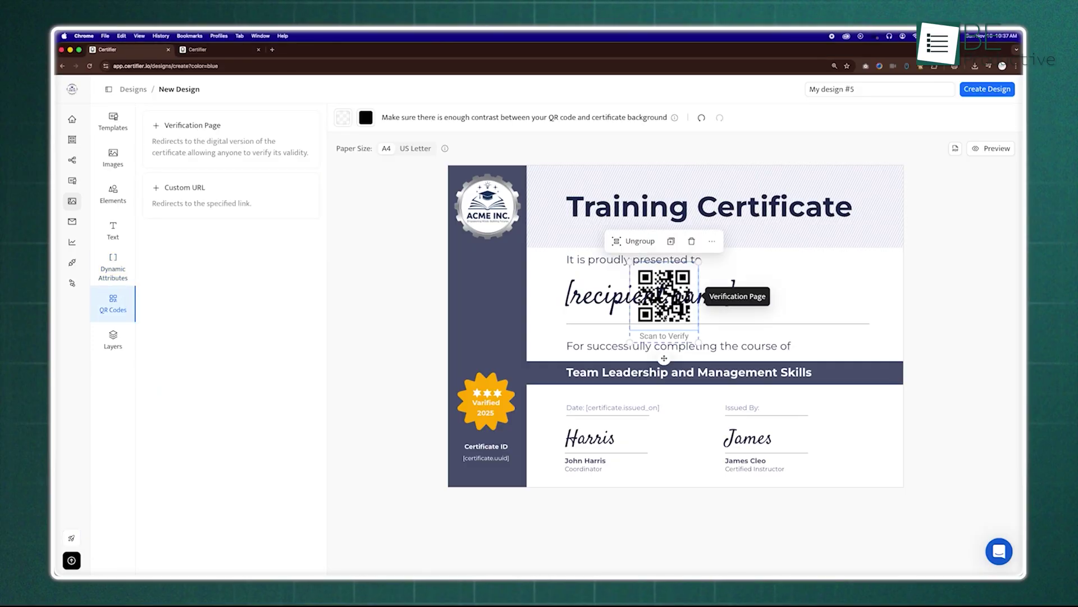
{"action": "left_click_drag", "start_coordinate": [664, 358], "coordinate": [804, 315]}
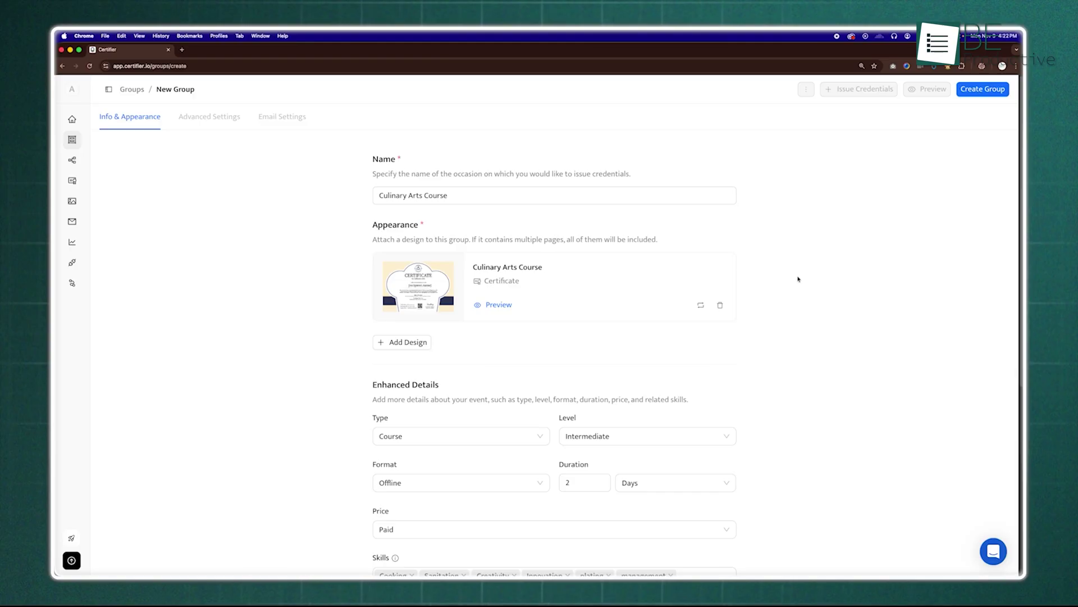
Step: Scroll down the design options panel and close the colour picker
{"action": "scroll", "coordinate": [798, 279], "scroll_direction": "down", "scroll_amount": 1}
{"action": "scroll", "coordinate": [798, 279], "scroll_direction": "down", "scroll_amount": 1}
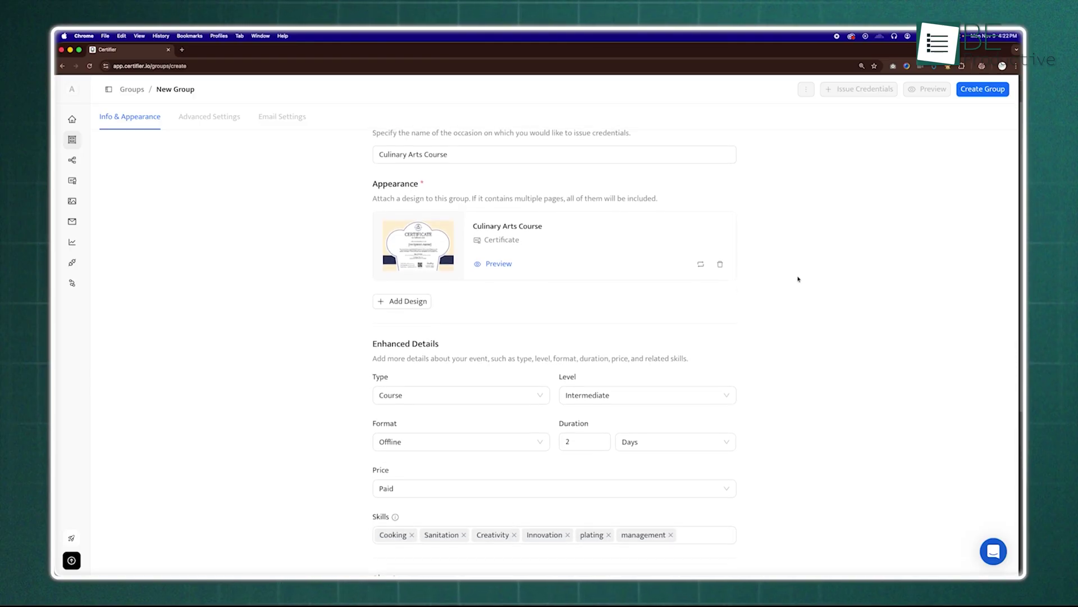
{"action": "scroll", "coordinate": [798, 278], "scroll_direction": "down", "scroll_amount": 2}
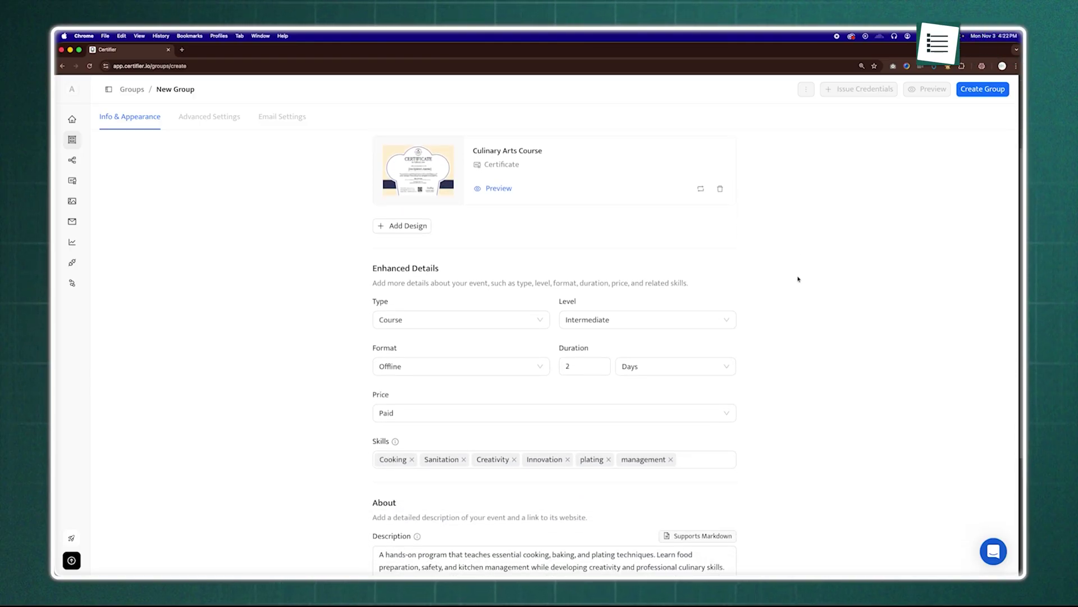
{"action": "scroll", "coordinate": [798, 279], "scroll_direction": "down", "scroll_amount": 2}
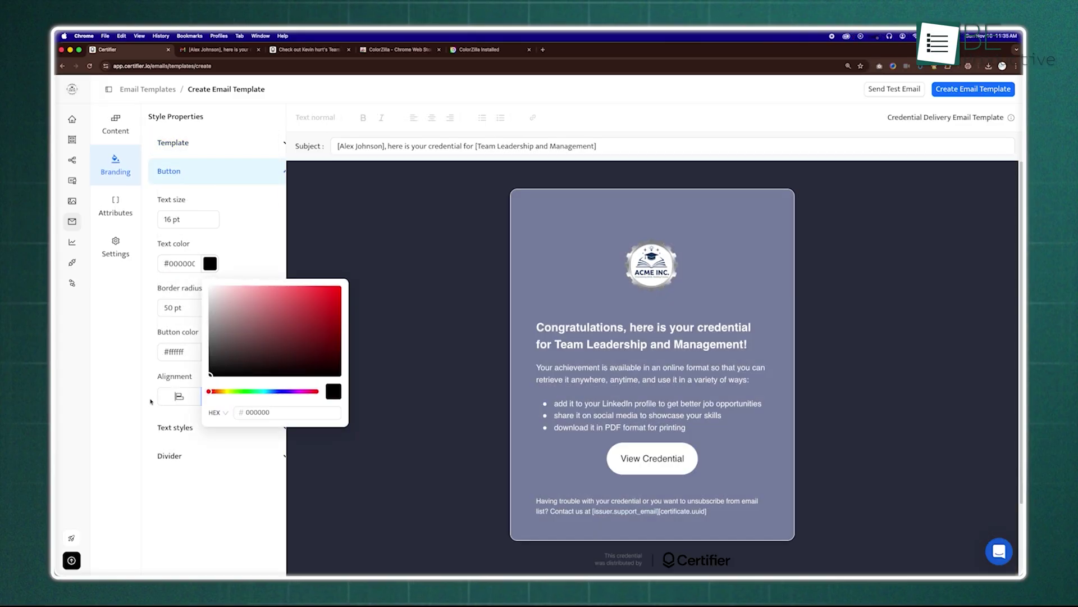
{"action": "left_click", "coordinate": [150, 401]}
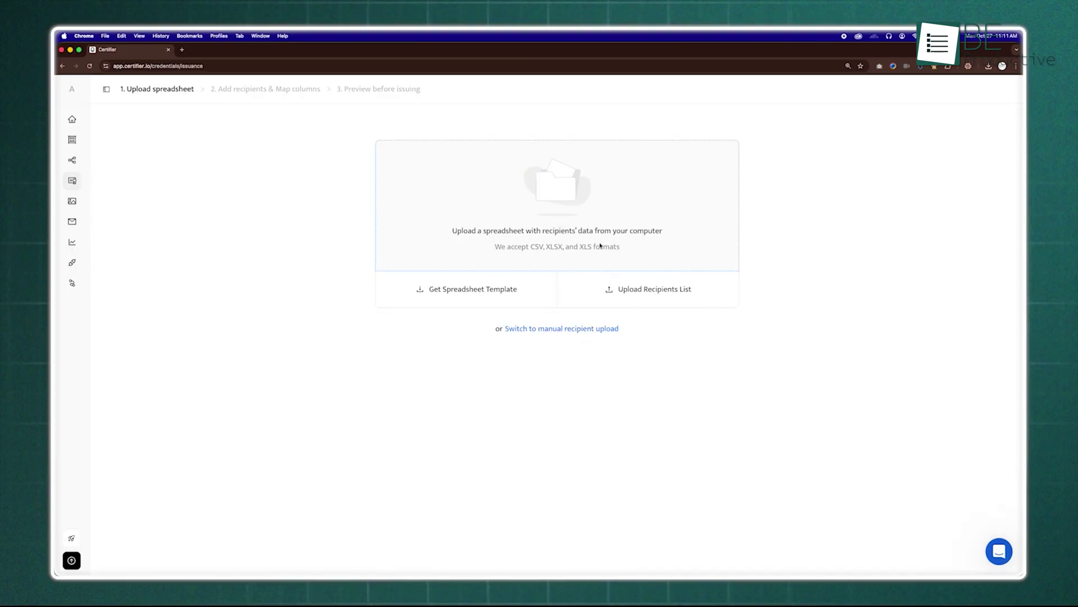
Step: Upload contact_list.csv and issue the Team Leadership and Management credentials to all 10 recipients
{"action": "left_click", "coordinate": [610, 272]}
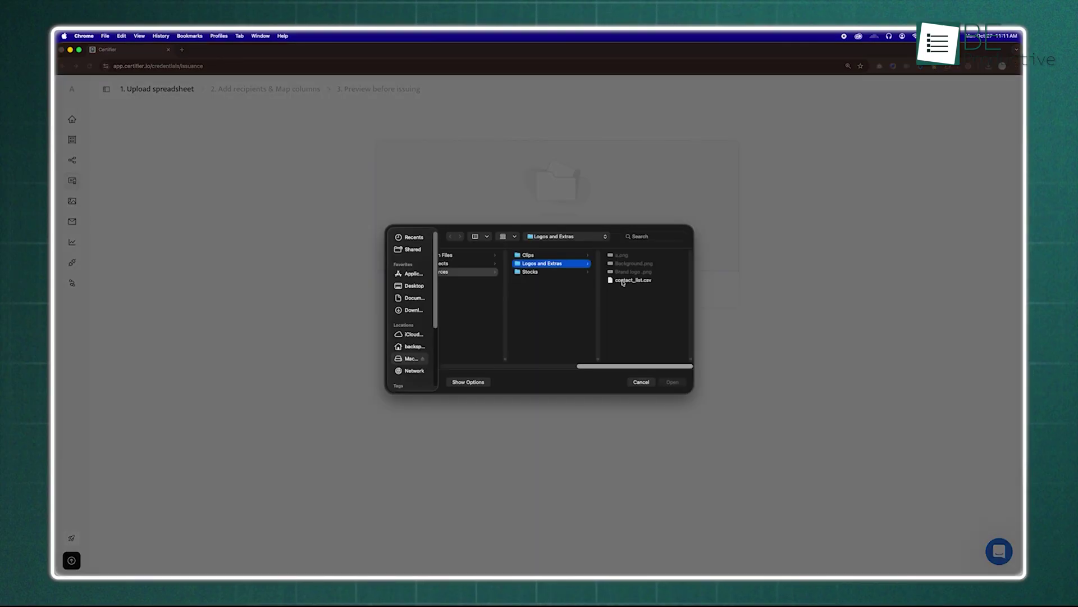
{"action": "double_click", "coordinate": [624, 279]}
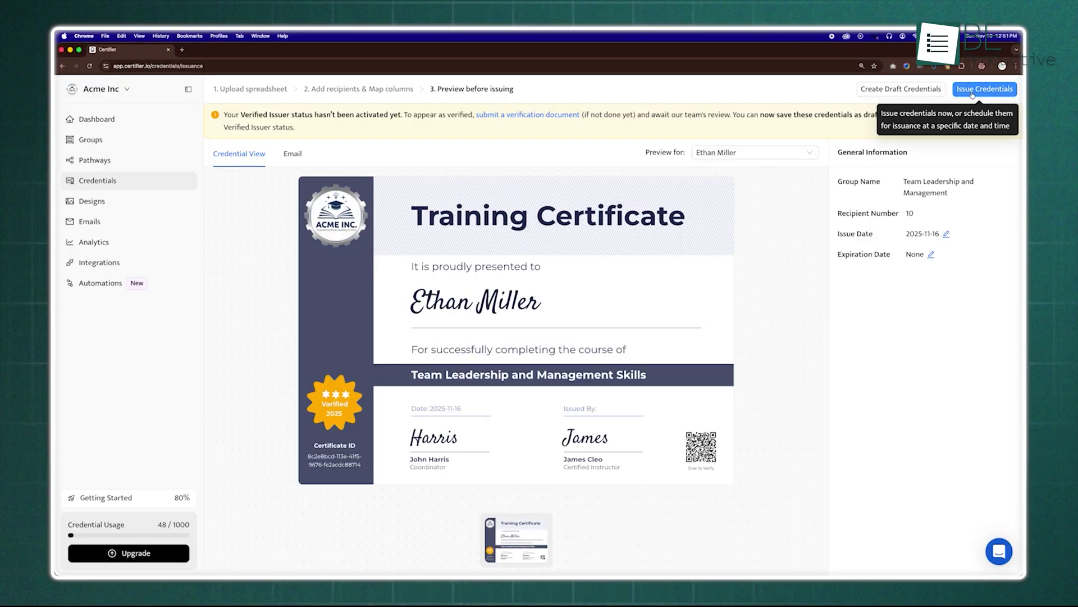
{"action": "left_click", "coordinate": [984, 89]}
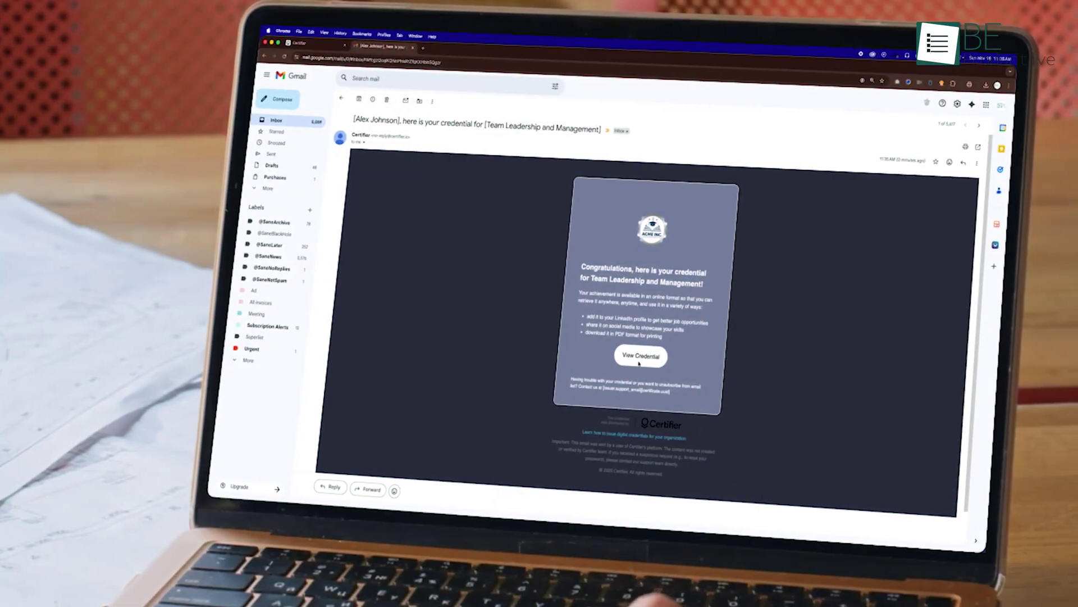
Step: Open the credential from the recipient's email, browse the page, then review the Engagement analytics
{"action": "left_click", "coordinate": [638, 364]}
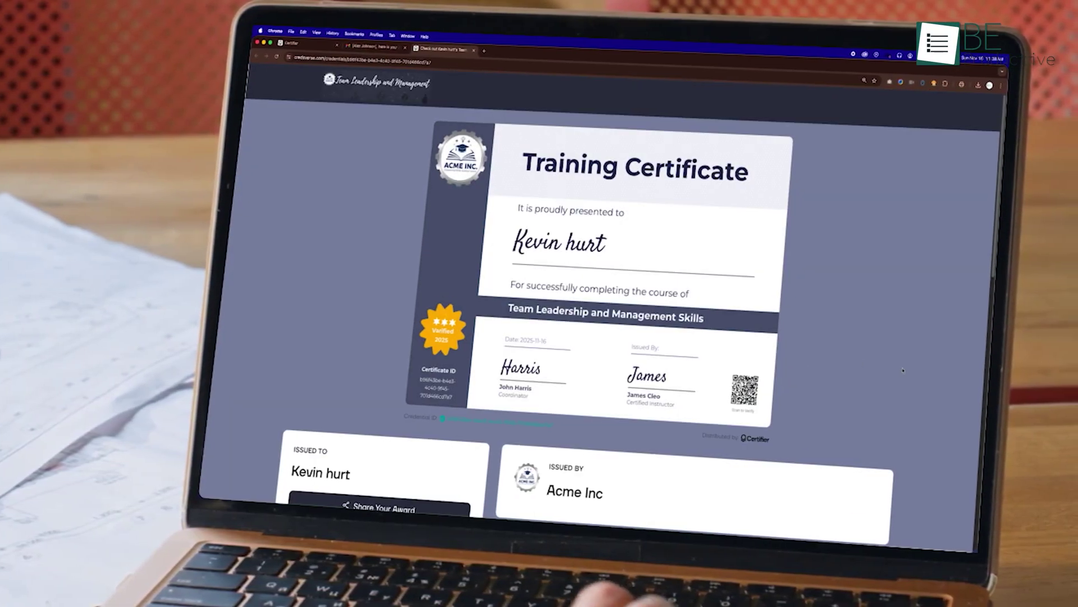
{"action": "scroll", "coordinate": [941, 277], "scroll_direction": "down", "scroll_amount": 2}
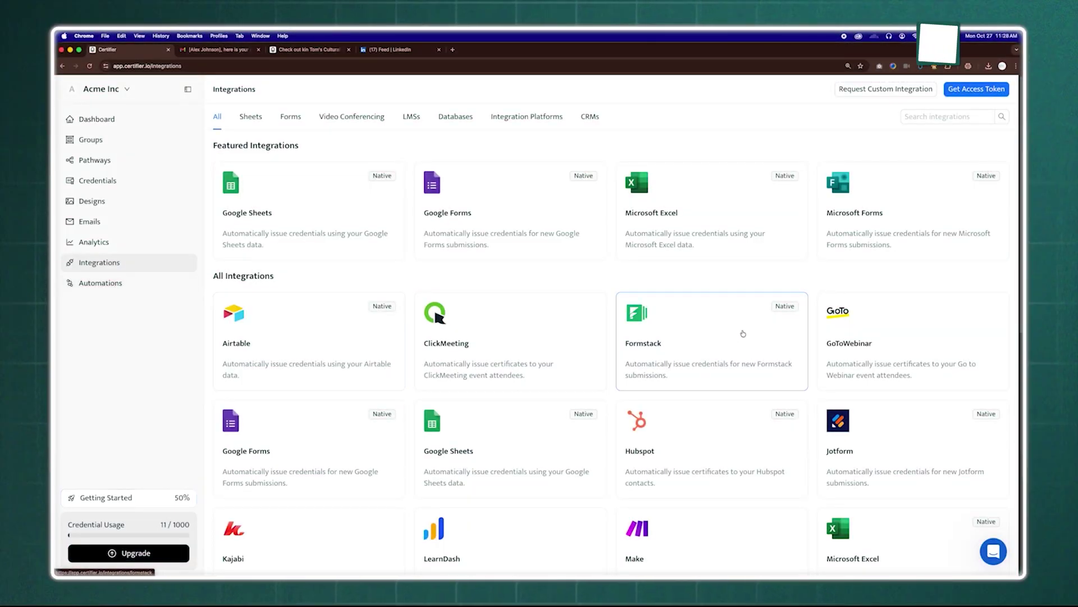
{"action": "scroll", "coordinate": [711, 290], "scroll_direction": "down", "scroll_amount": 3}
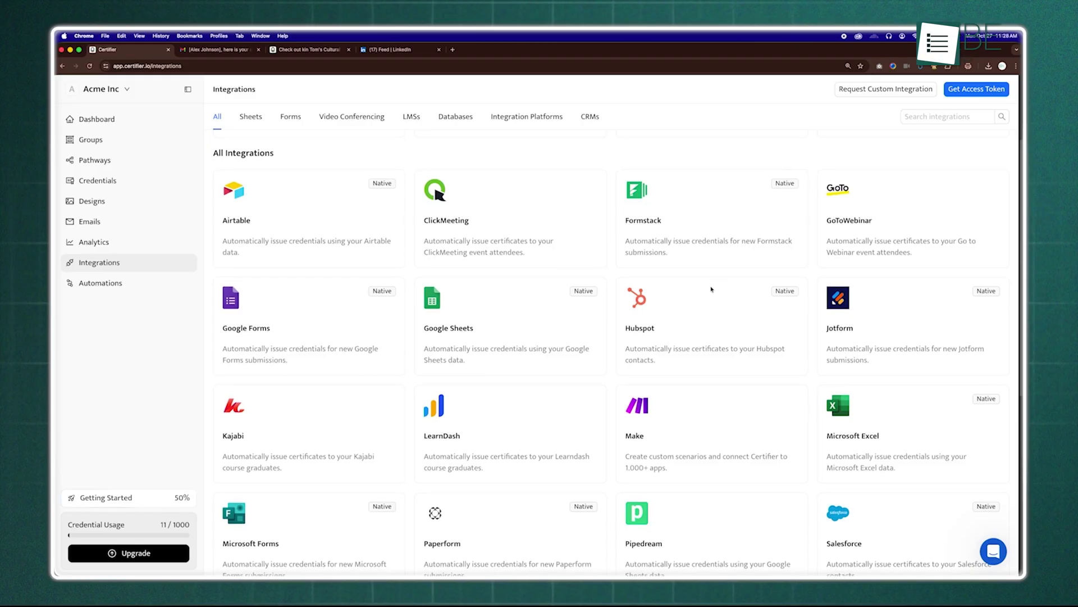
{"action": "scroll", "coordinate": [712, 290], "scroll_direction": "down", "scroll_amount": 3}
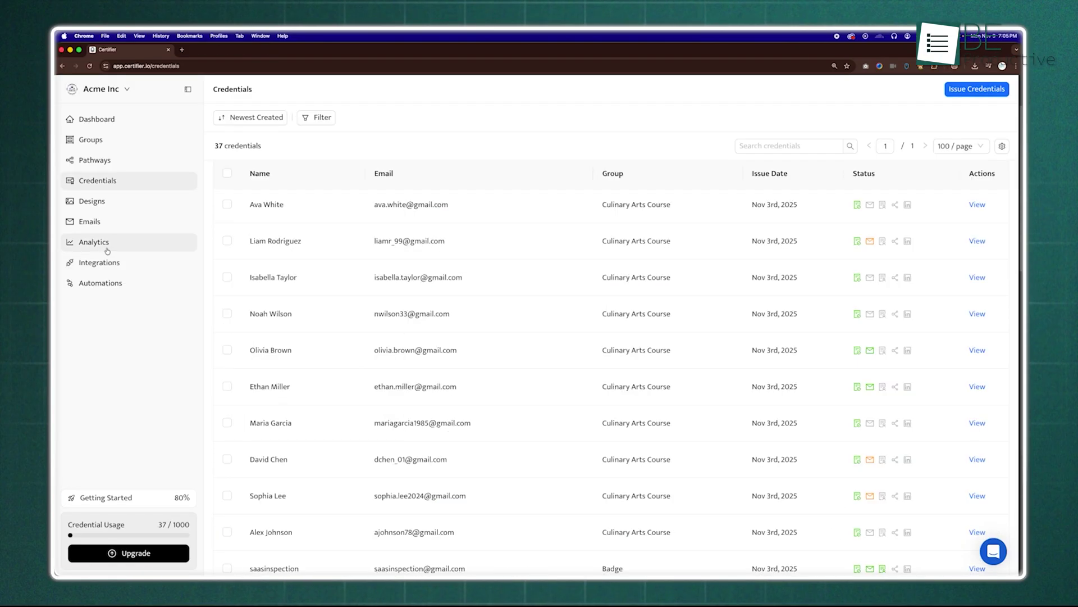
{"action": "left_click", "coordinate": [106, 248]}
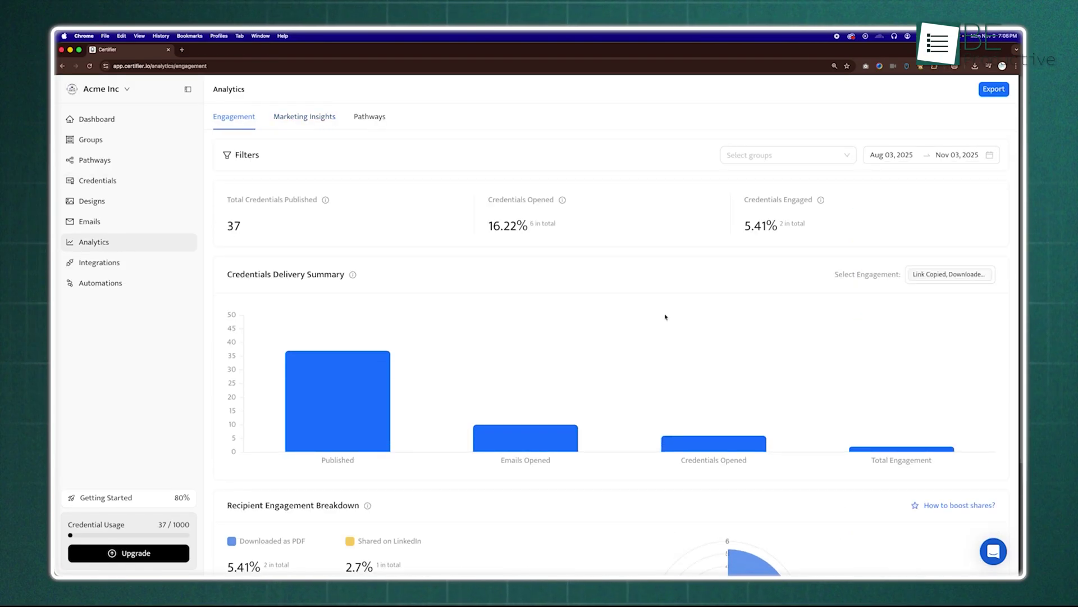
{"action": "scroll", "coordinate": [665, 317], "scroll_direction": "down", "scroll_amount": 3}
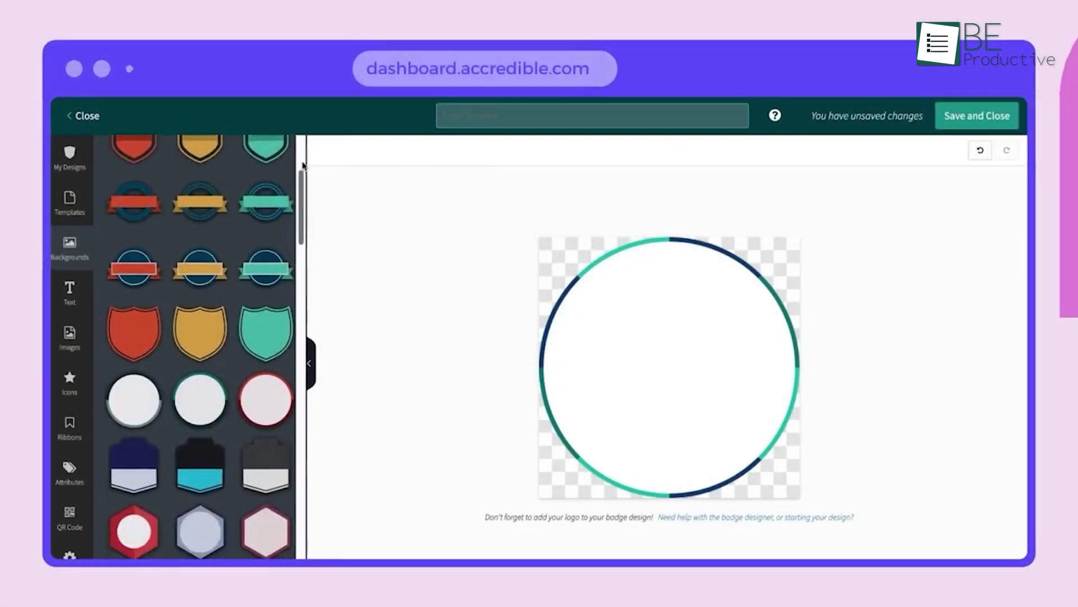
Step: Add a text box holding the Recipient Name attribute to the Web Development badge, set in Poppins
{"action": "scroll", "coordinate": [168, 337], "scroll_direction": "down", "scroll_amount": 5}
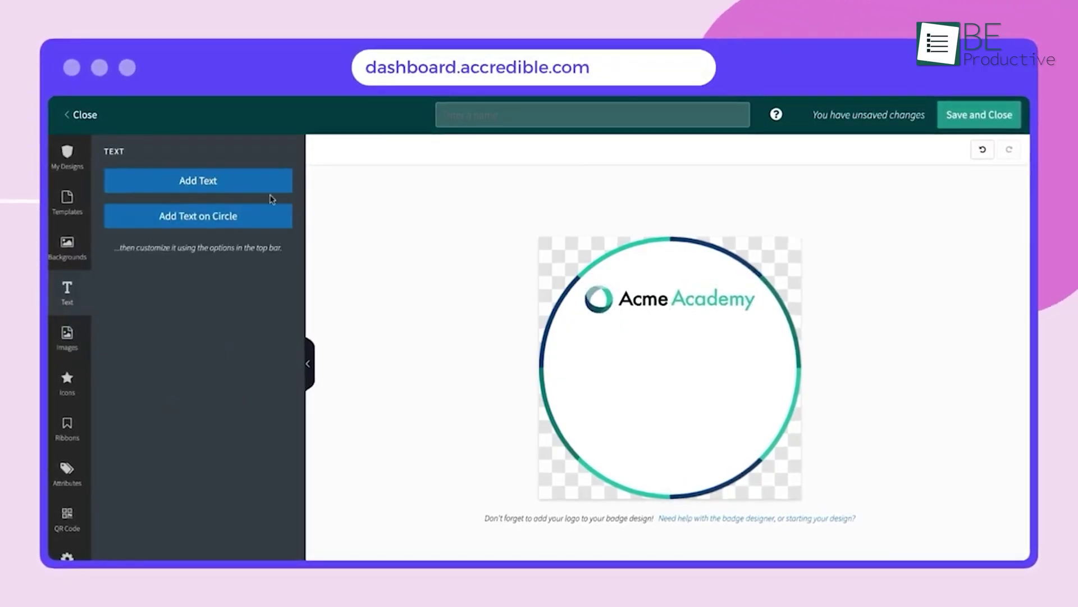
{"action": "left_click", "coordinate": [264, 187]}
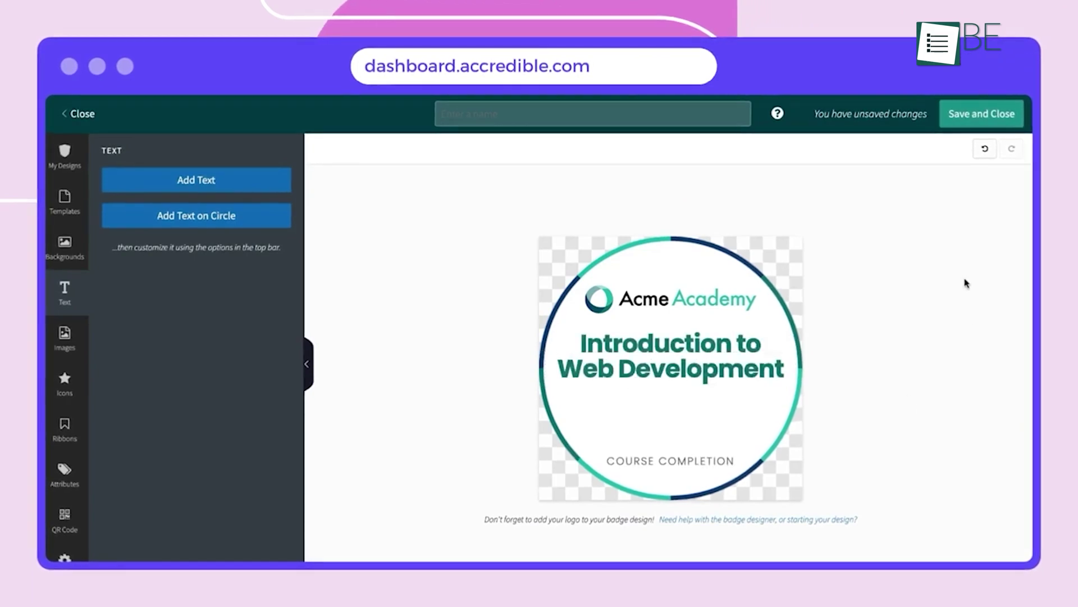
{"action": "left_click", "coordinate": [64, 472]}
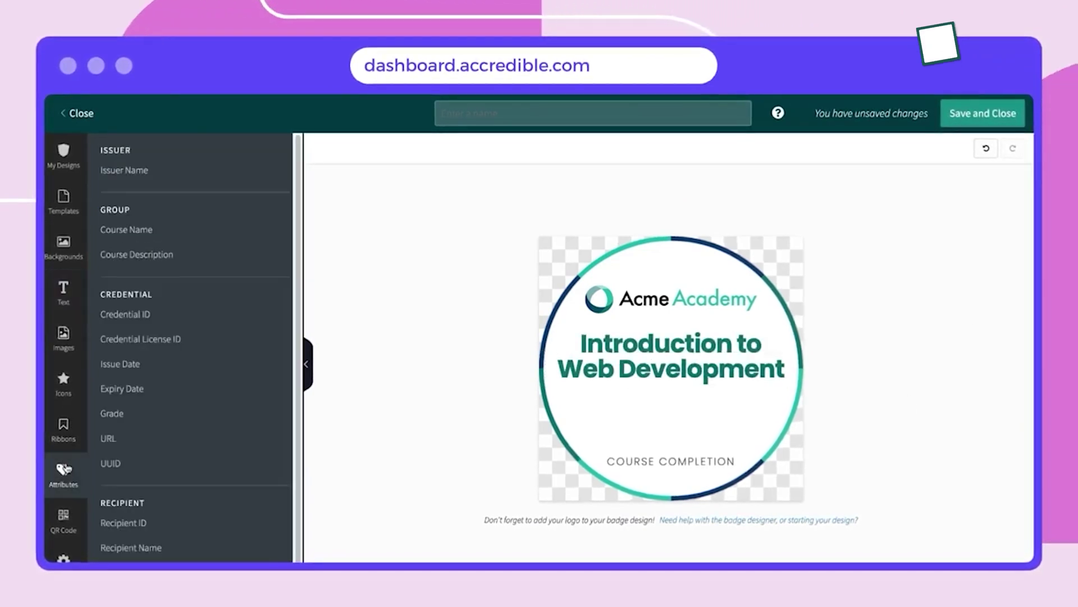
{"action": "left_click", "coordinate": [183, 546]}
{"action": "left_click", "coordinate": [427, 147]}
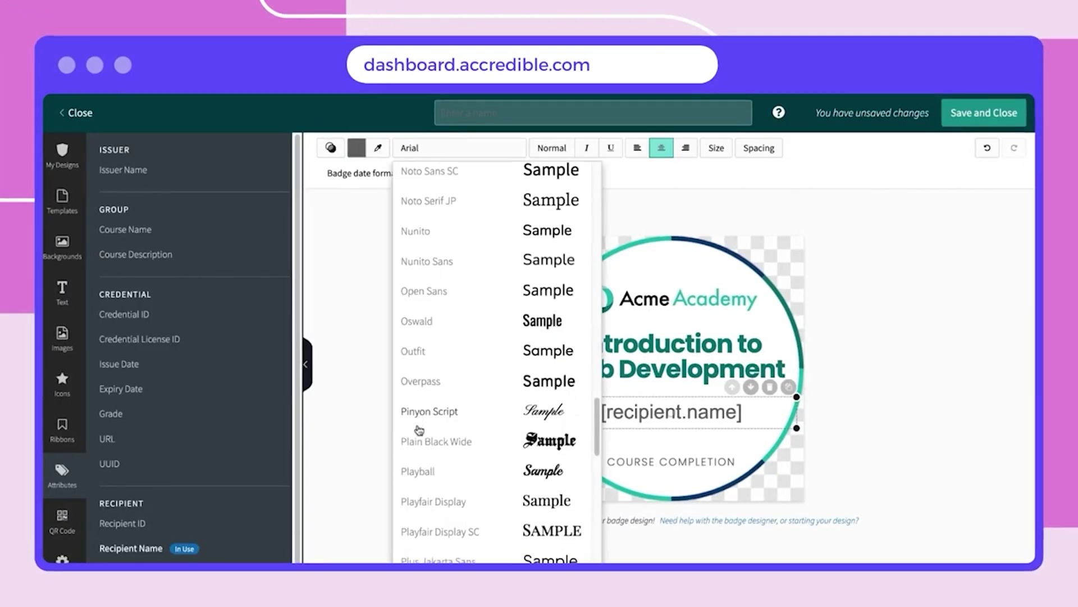
{"action": "scroll", "coordinate": [424, 393], "scroll_direction": "down", "scroll_amount": 5}
{"action": "left_click", "coordinate": [429, 432]}
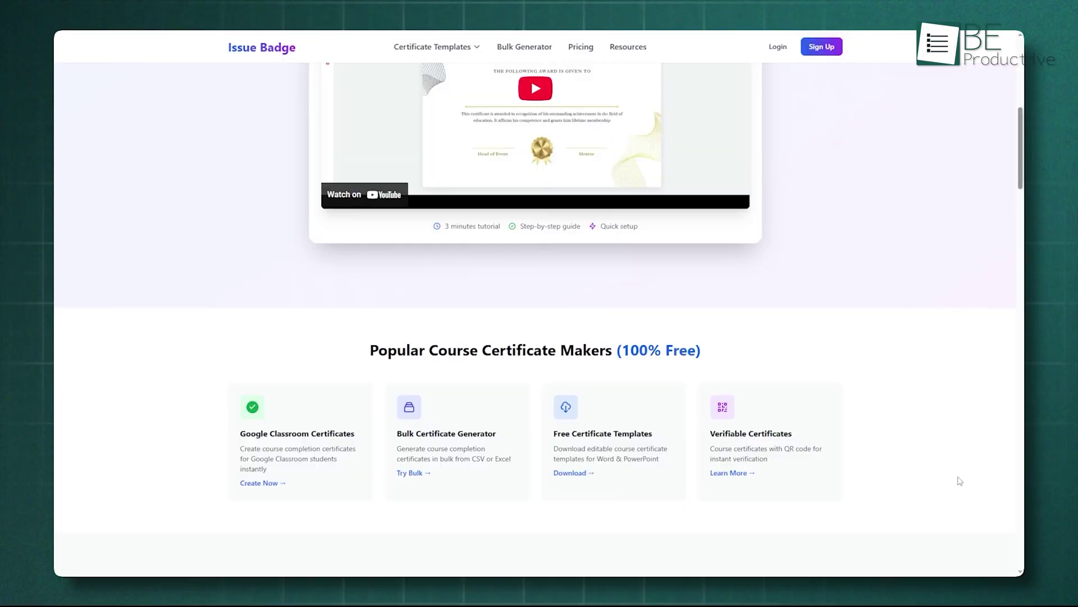
{"action": "scroll", "coordinate": [959, 480], "scroll_direction": "down", "scroll_amount": 5}
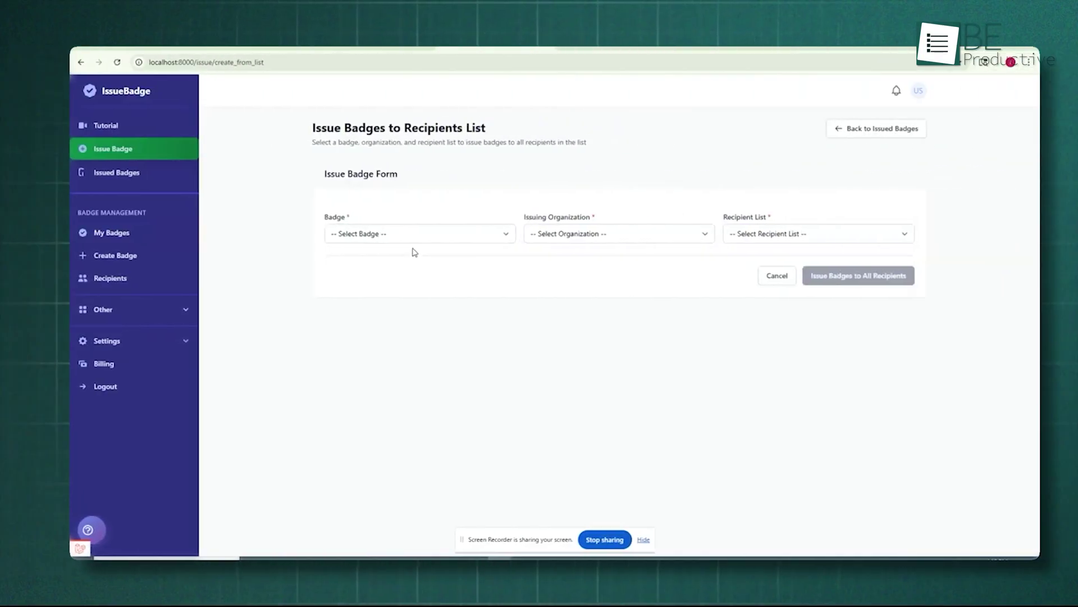
Step: Issue the badge from Inforamation Technology to the Bulk Certificate Issuing Platform list and open its PDF
{"action": "left_click", "coordinate": [407, 234]}
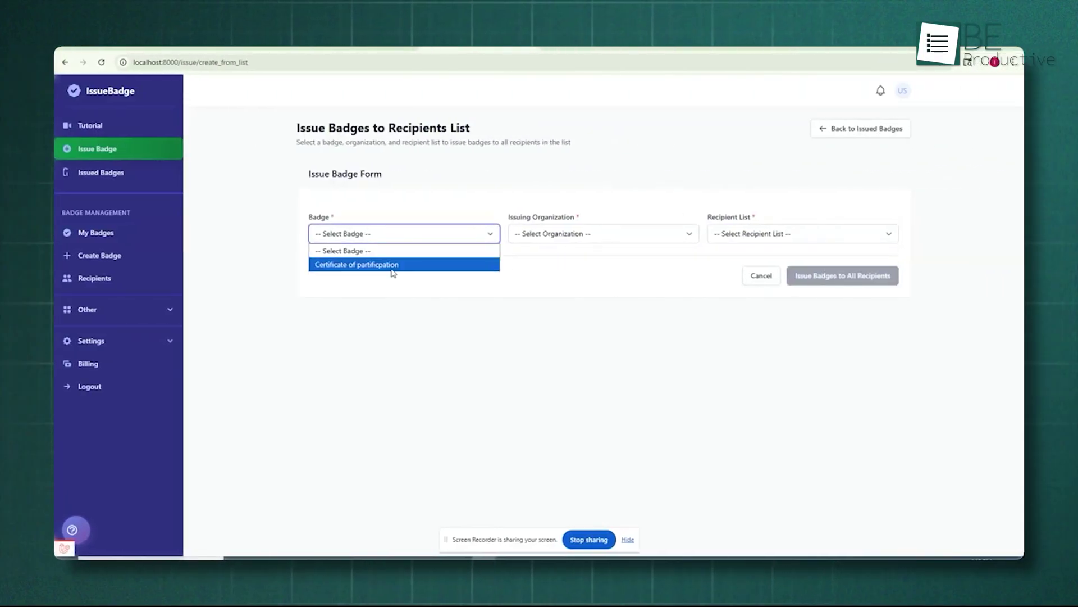
{"action": "left_click", "coordinate": [613, 232]}
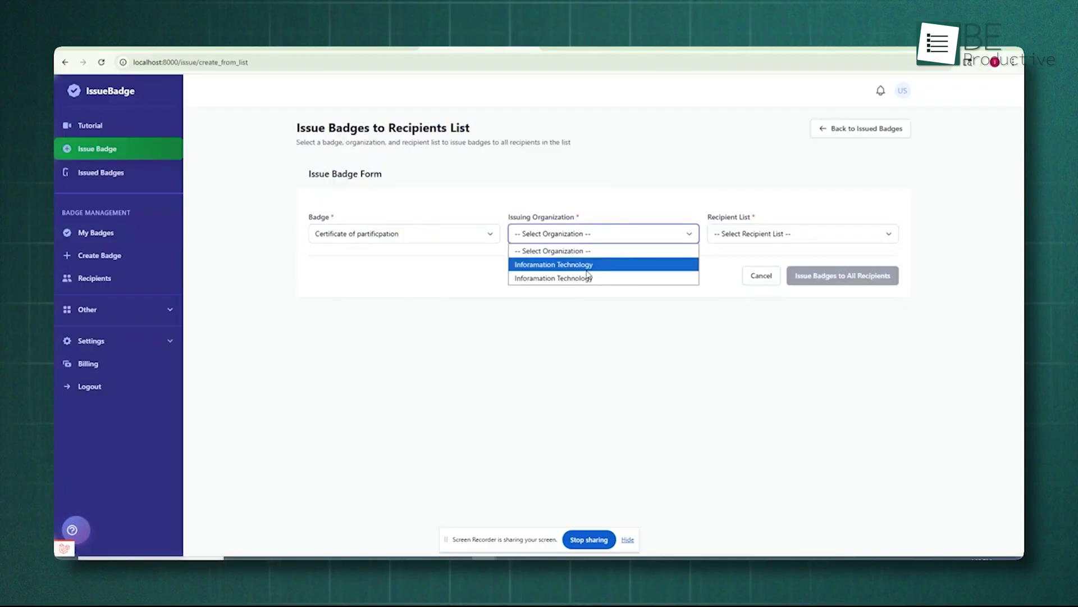
{"action": "left_click", "coordinate": [588, 275]}
{"action": "left_click", "coordinate": [803, 233]}
{"action": "left_click", "coordinate": [775, 264]}
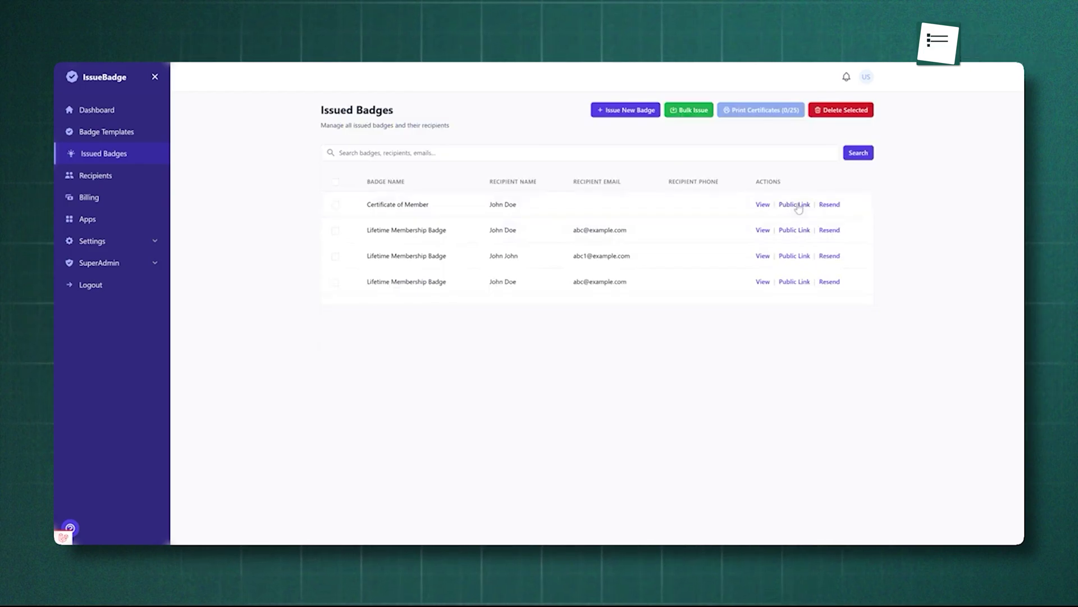
{"action": "left_click", "coordinate": [795, 204]}
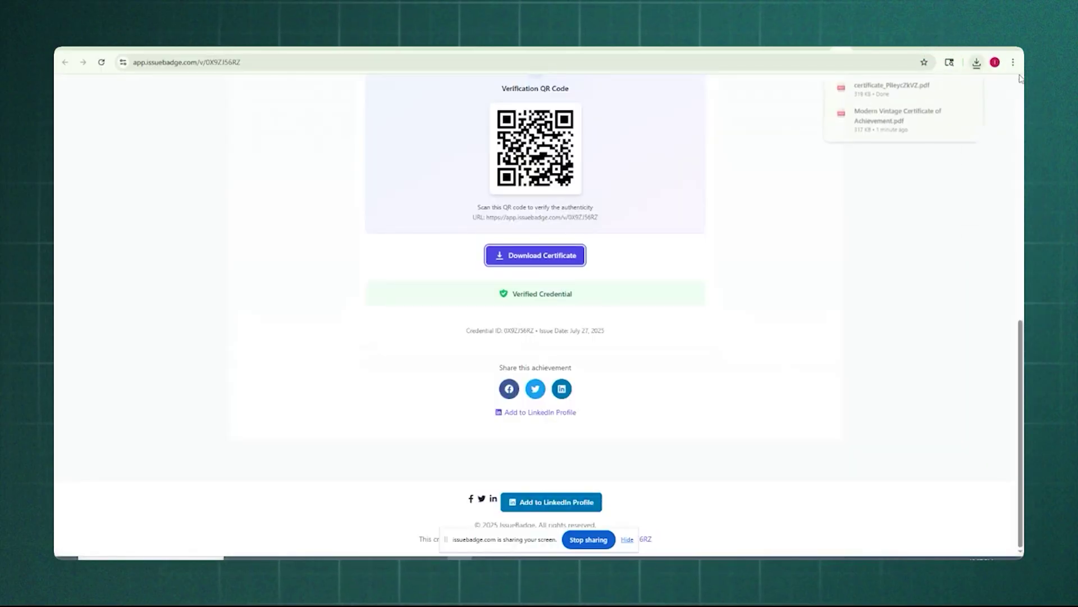
{"action": "left_click", "coordinate": [872, 92]}
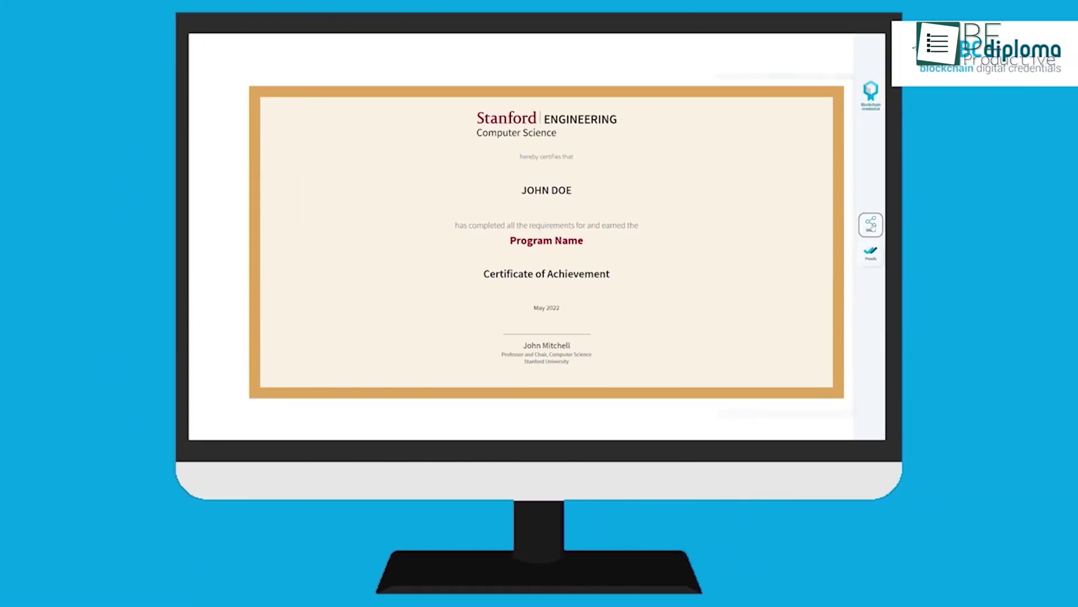
Step: Share the Stanford certificate via Add to my LinkedIn profile
{"action": "left_click", "coordinate": [871, 227]}
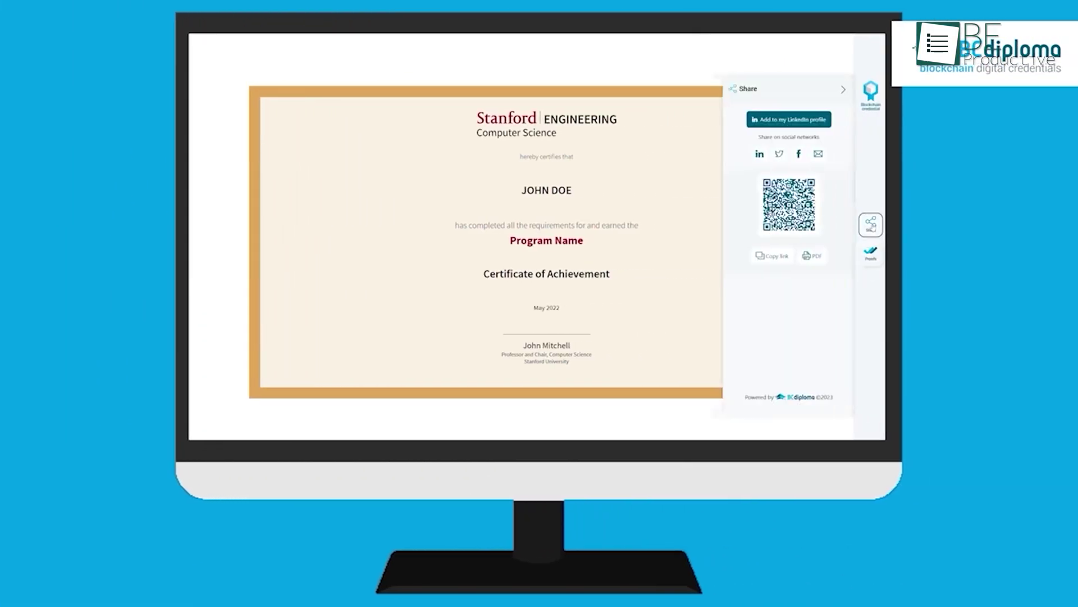
{"action": "left_click", "coordinate": [793, 121]}
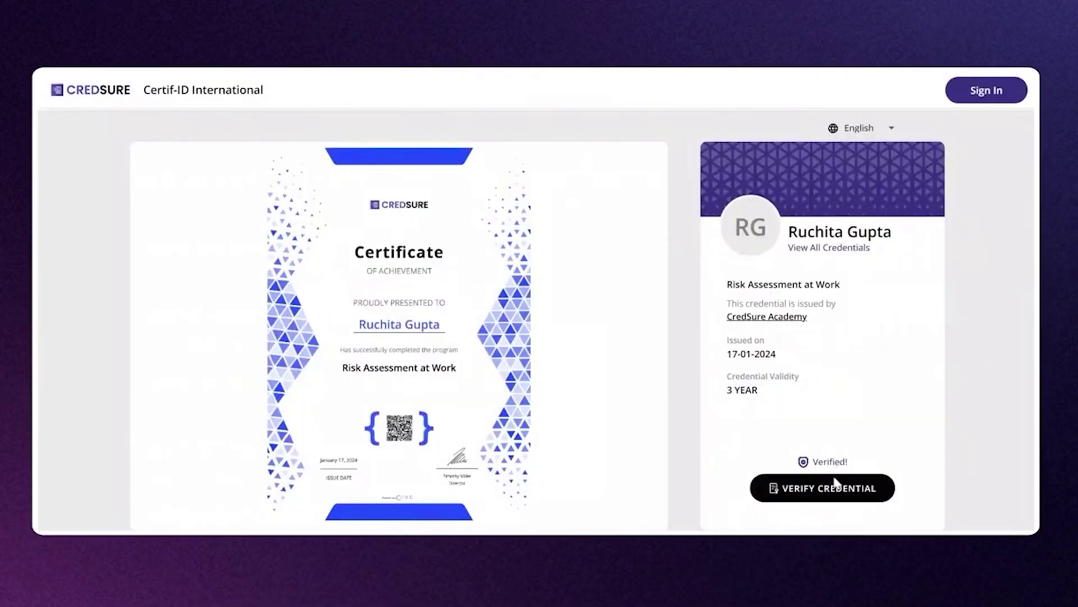
Step: Verify the Risk Assessment at Work credential and scroll through the verification steps
{"action": "left_click", "coordinate": [832, 492]}
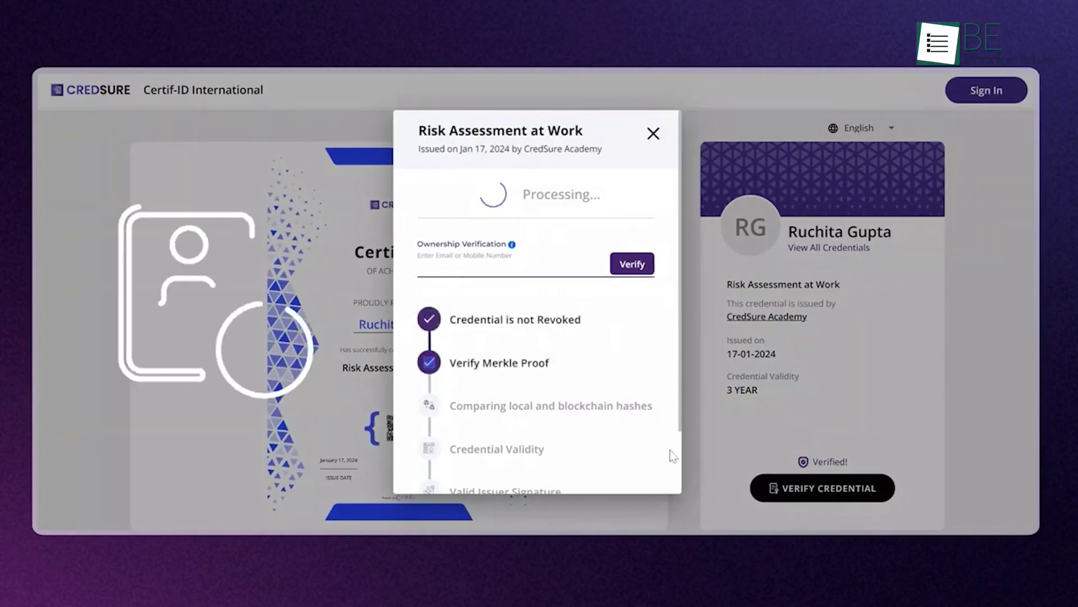
{"action": "scroll", "coordinate": [670, 450], "scroll_direction": "down", "scroll_amount": 1}
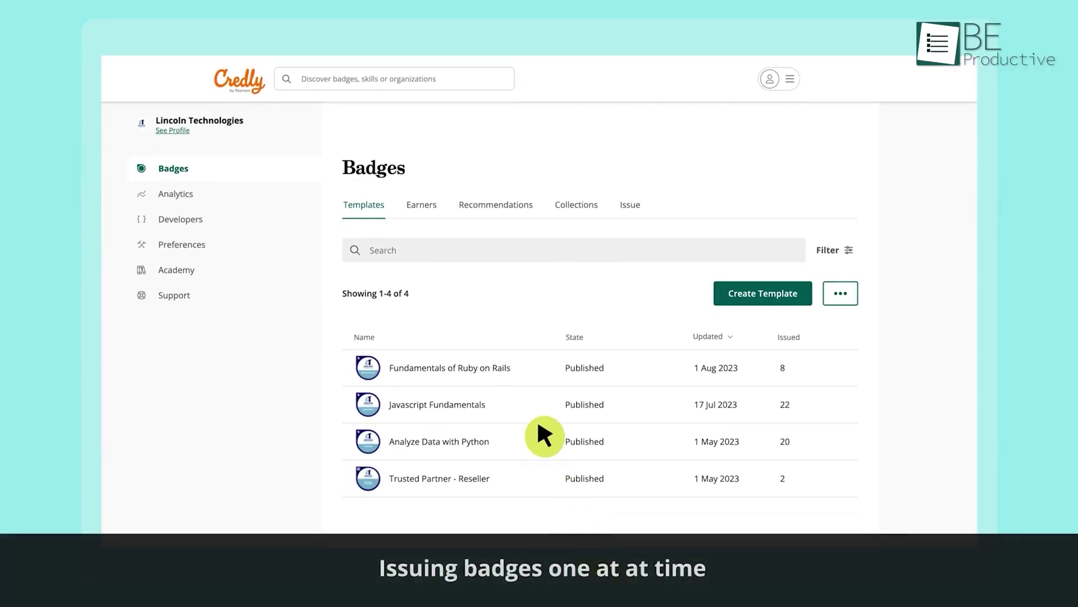
Step: Open the Fundamentals of Ruby on Rails template and view its single and bulk CSV issuing options
{"action": "left_click", "coordinate": [514, 369]}
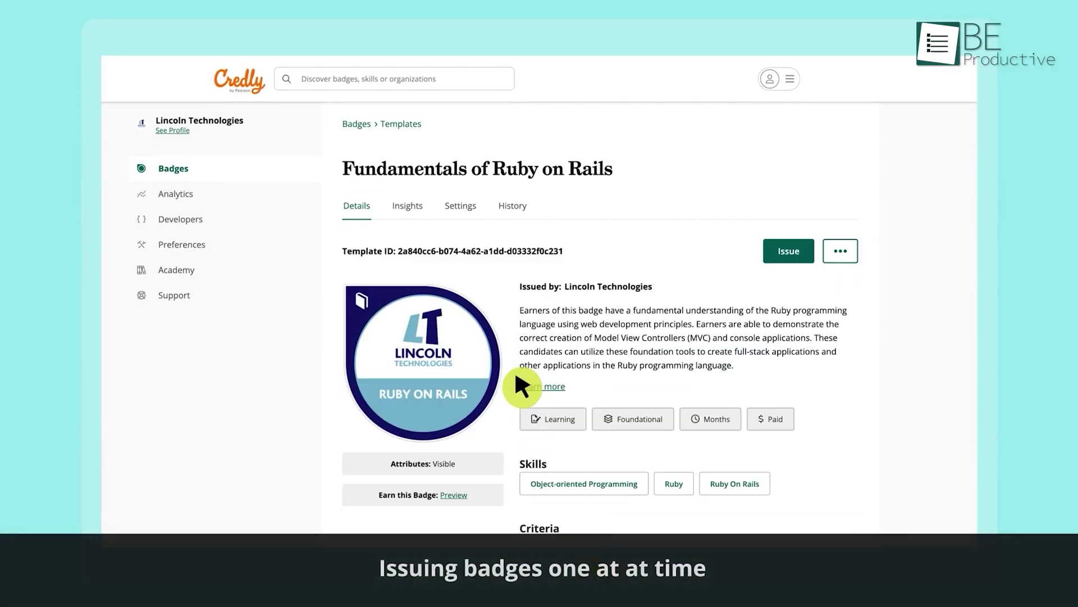
{"action": "left_click", "coordinate": [793, 251]}
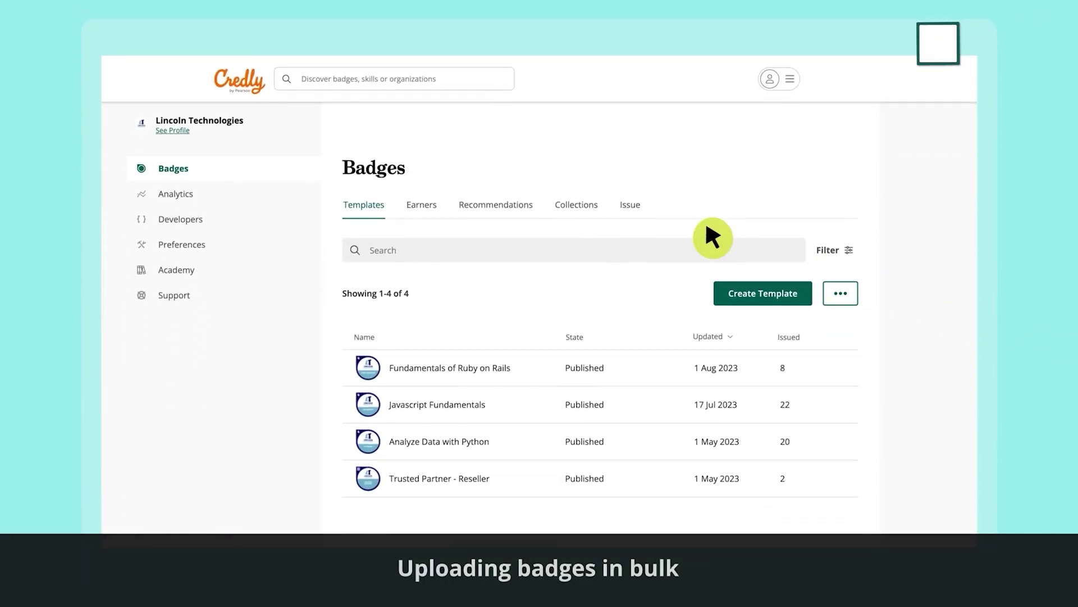
{"action": "left_click", "coordinate": [630, 205]}
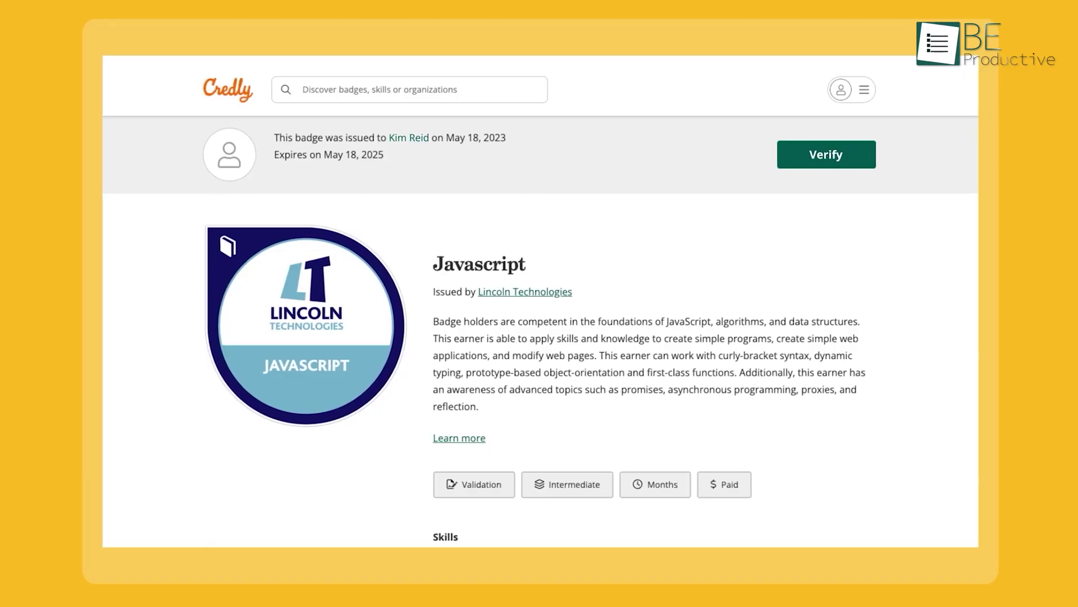
Step: Run the authenticity verification on the Lincoln Technologies Javascript badge
{"action": "left_click", "coordinate": [868, 161]}
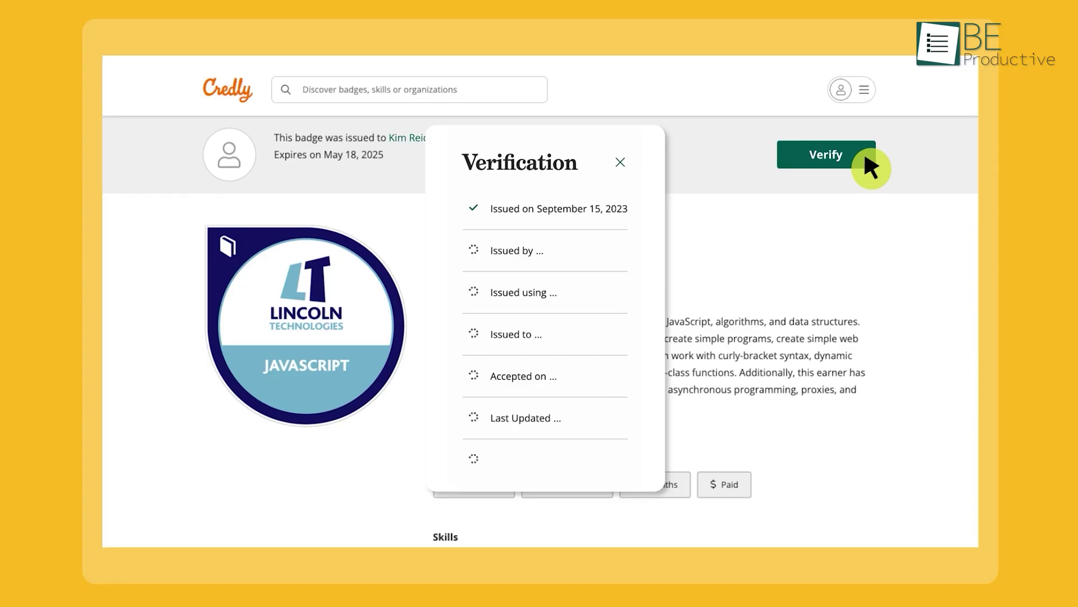